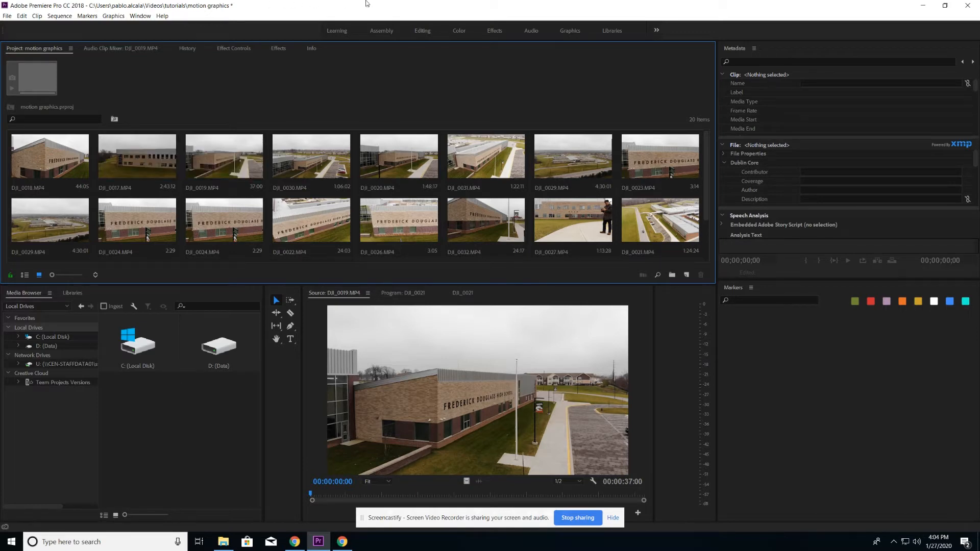
# - Switch from the Assembly workspace to the Editing workspace
pyautogui.click(147, 16)
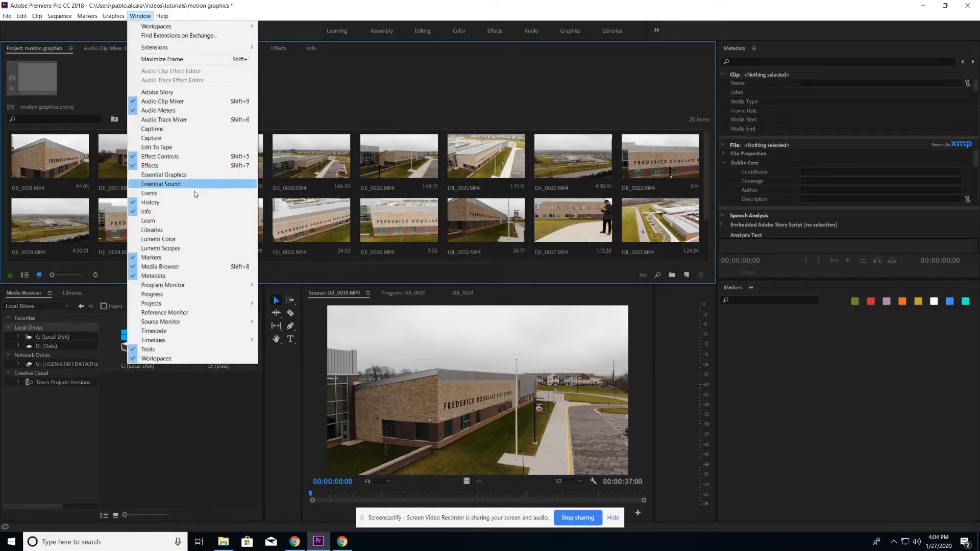
pyautogui.click(383, 34)
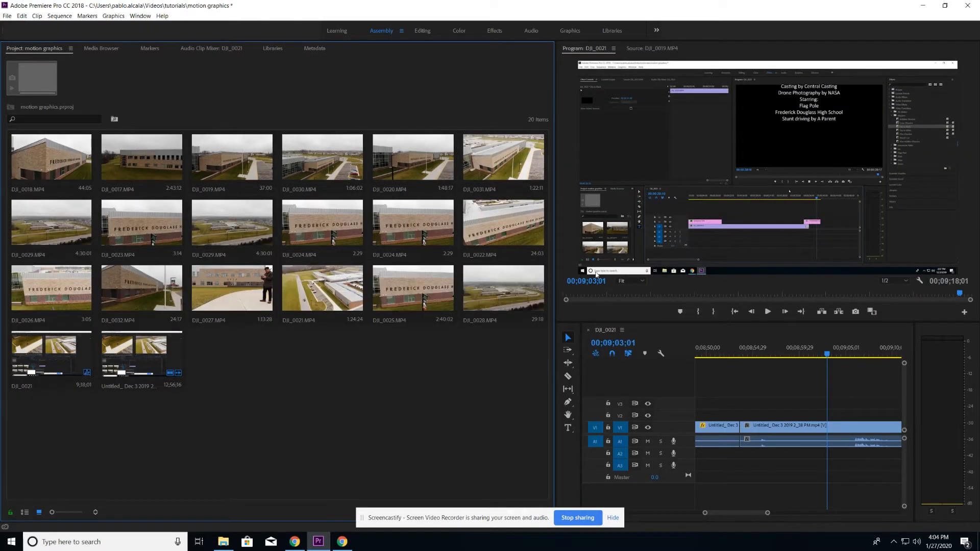
pyautogui.click(423, 31)
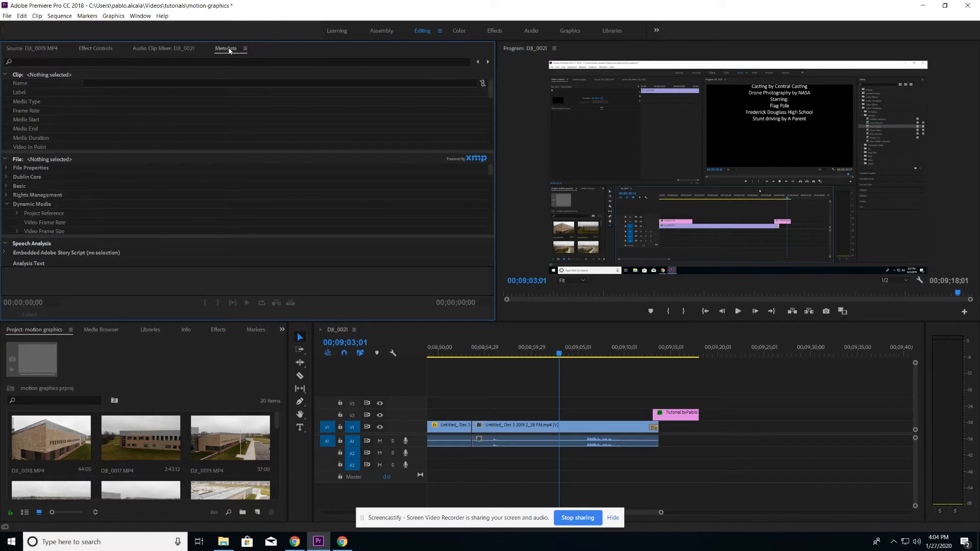
# - Undock the Metadata panel from the top-left group so the Source monitor shows DJI_0019
pyautogui.click(245, 48)
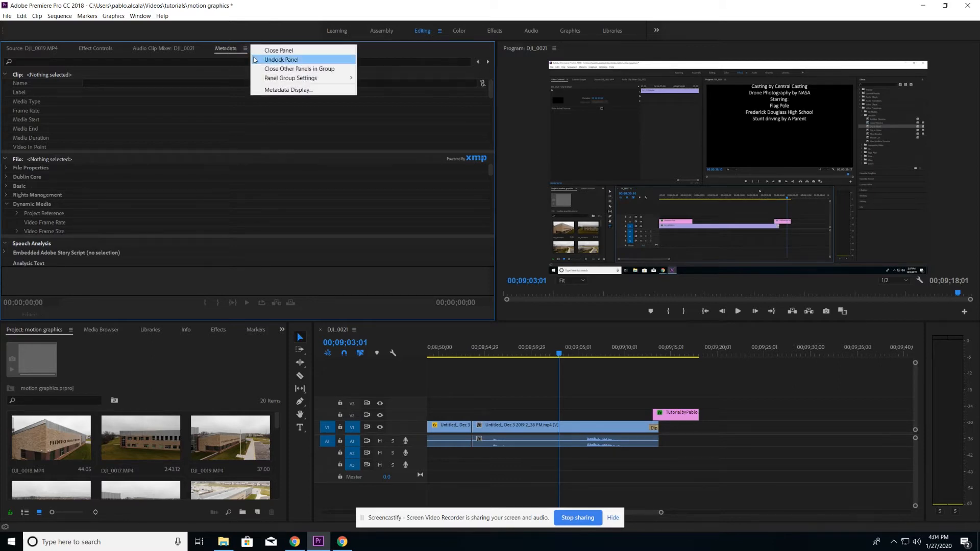
pyautogui.click(278, 59)
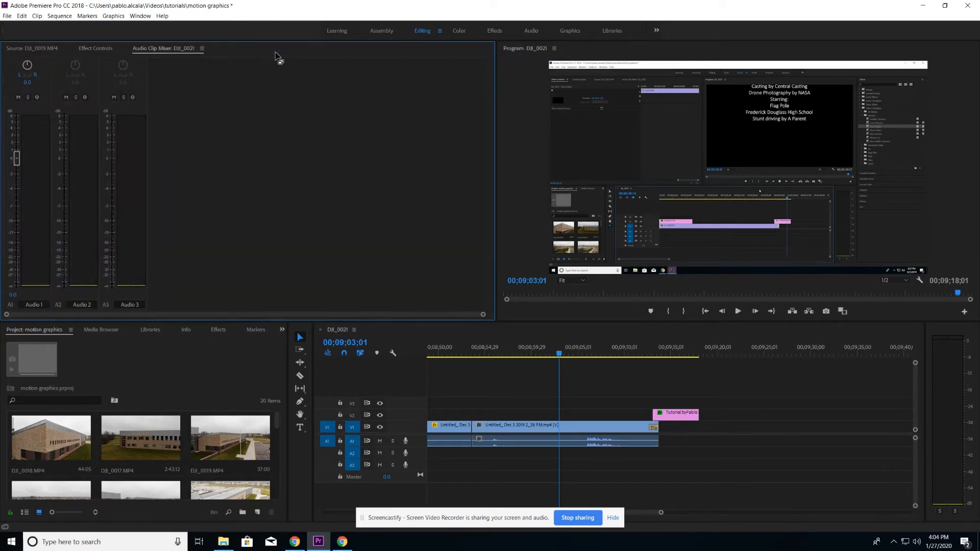
pyautogui.click(55, 49)
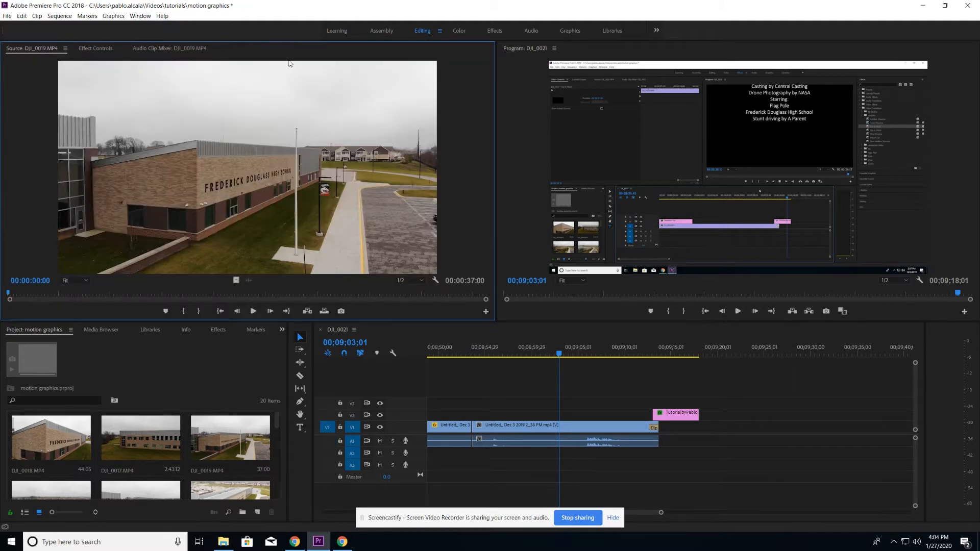
pyautogui.click(139, 15)
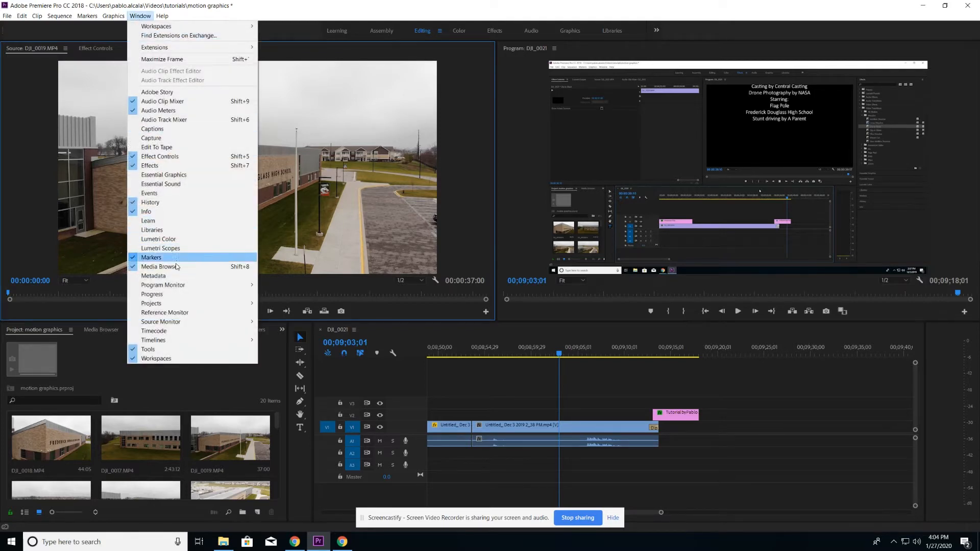
# - Dock the Metadata panel back into the top-left group from the Window menu
pyautogui.click(152, 277)
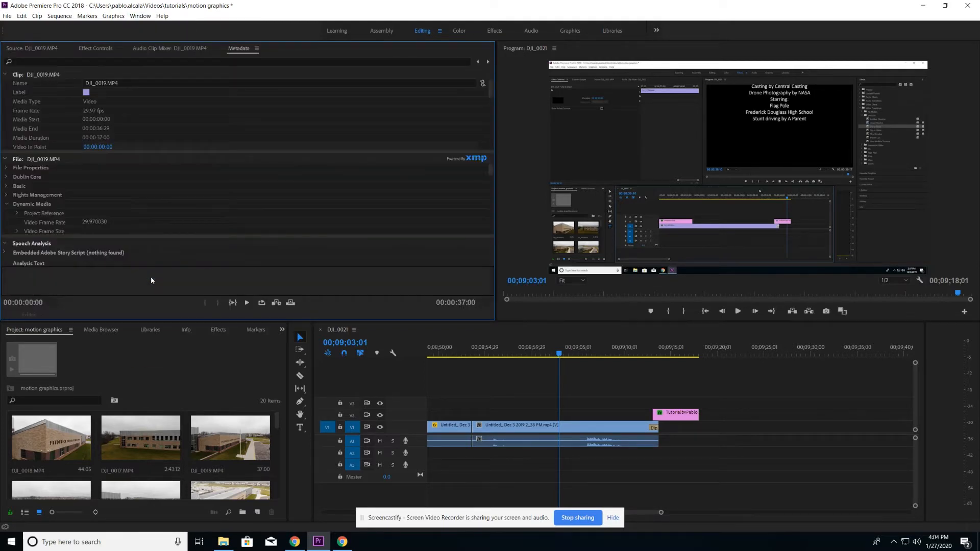
pyautogui.click(141, 16)
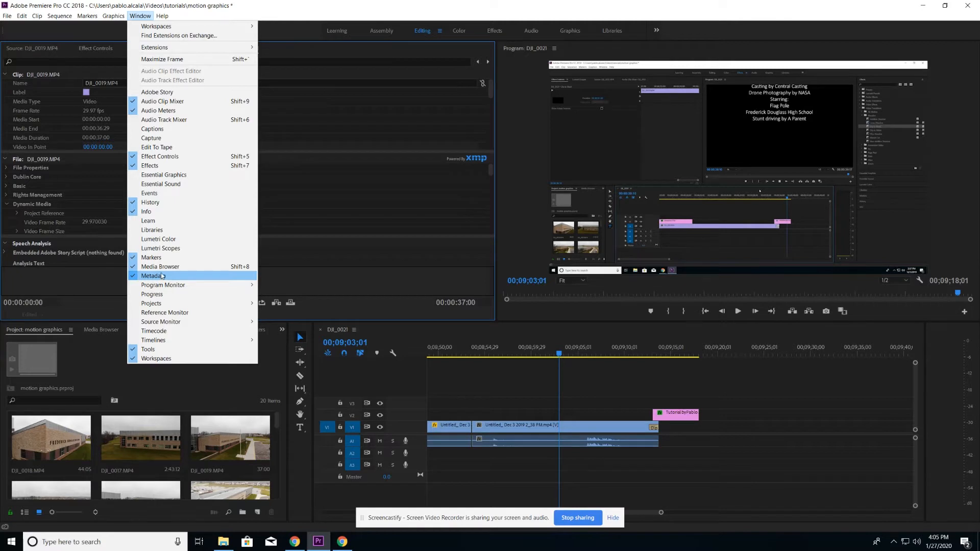
pyautogui.click(271, 276)
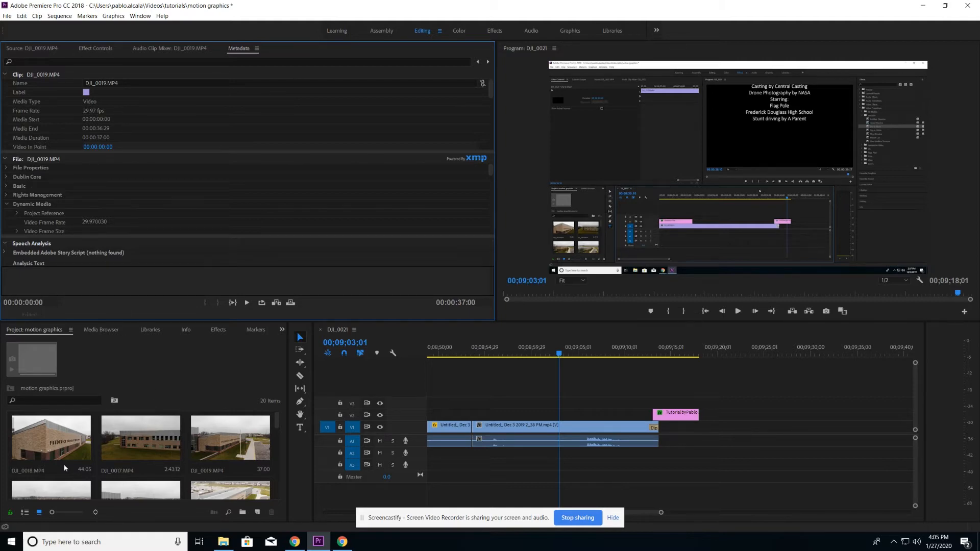
# - Inspect the metadata of clips DJI_0019 and DJI_0031 in the Project panel
pyautogui.click(197, 447)
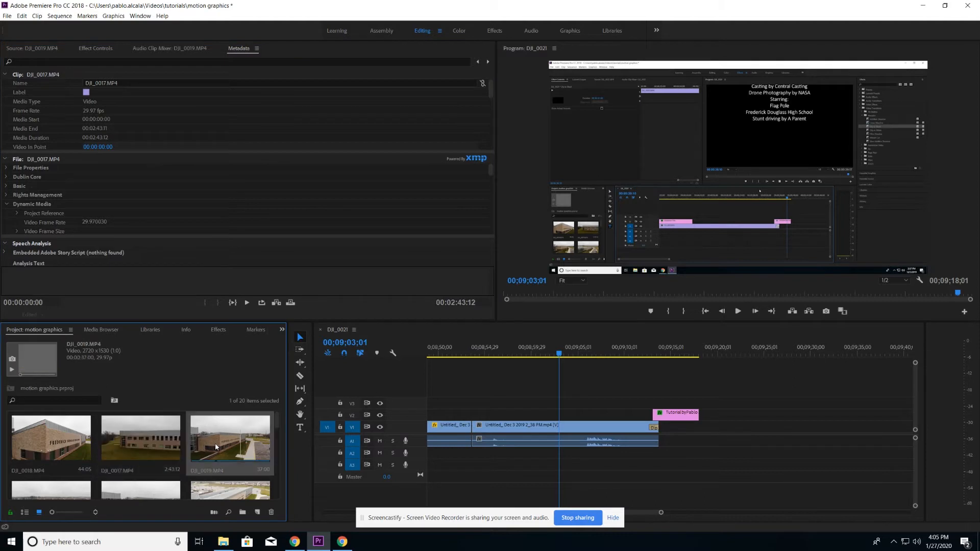
pyautogui.click(239, 495)
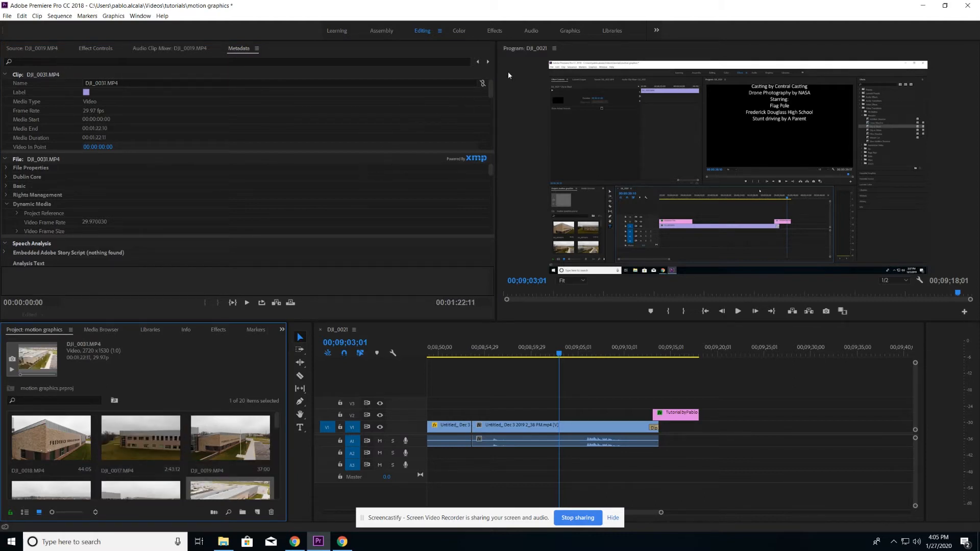
pyautogui.click(657, 31)
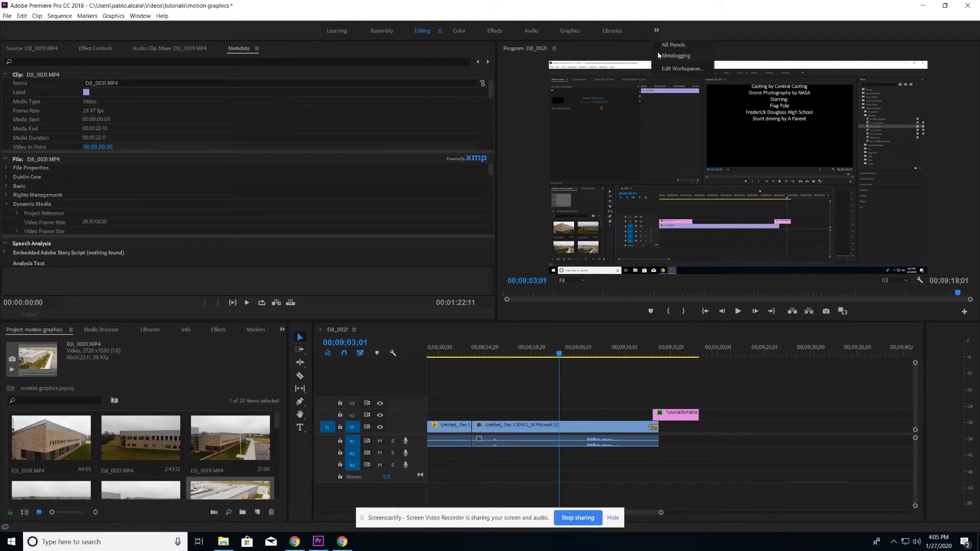
# - Switch to the Metalogging workspace with the clip grid beside the Metadata panel
pyautogui.click(675, 56)
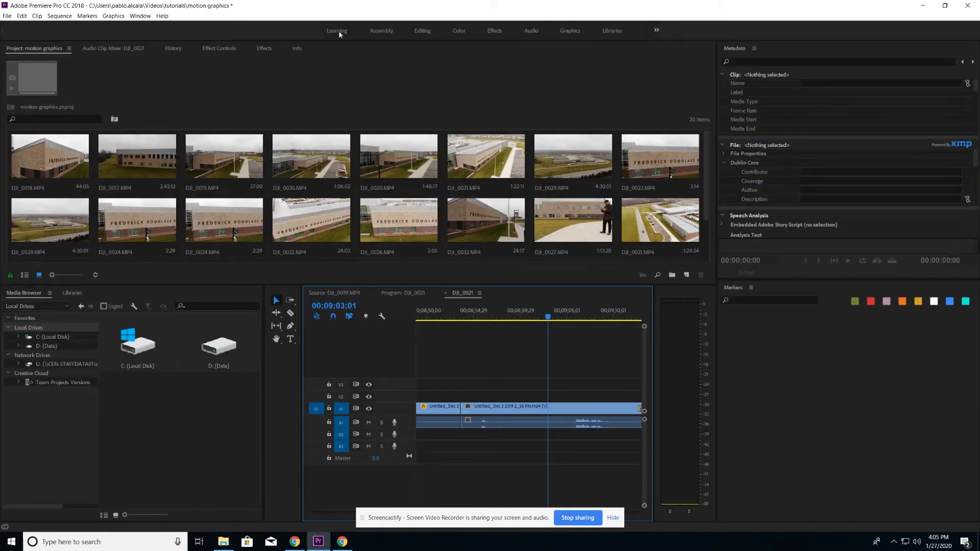
pyautogui.click(656, 31)
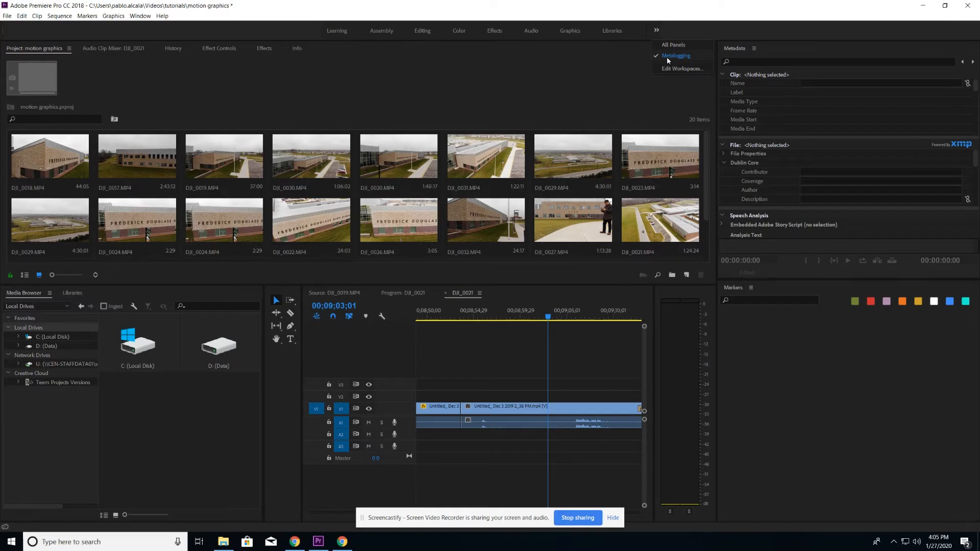
pyautogui.click(344, 107)
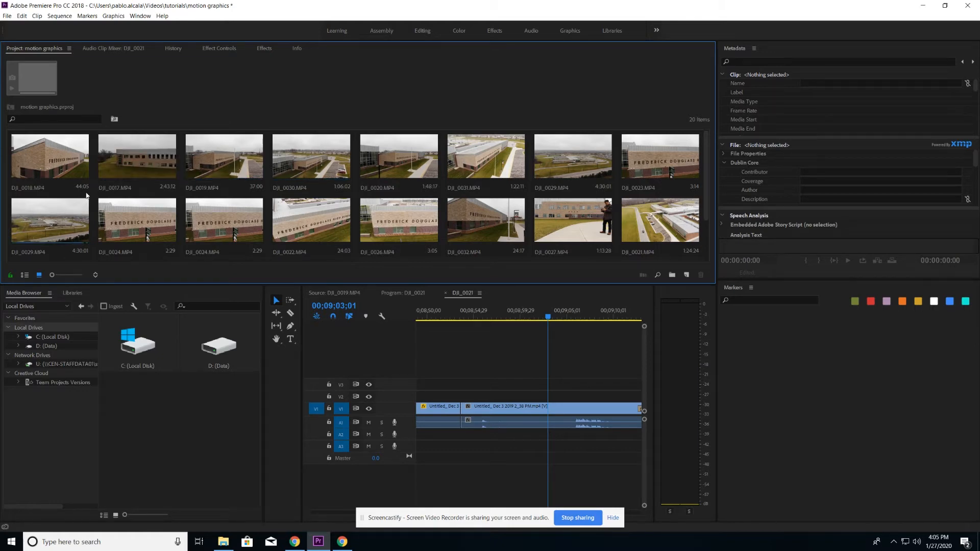
# - Select DJI_0018, then all 20 project items to show their combined Multiple Values metadata
pyautogui.click(79, 140)
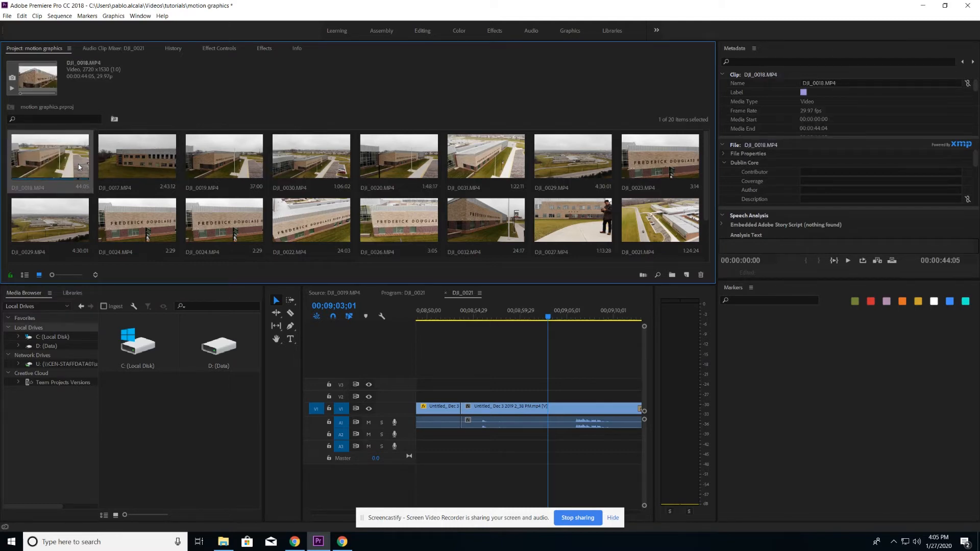
pyautogui.hotkey('ctrl', 'a')
pyautogui.scroll(-2, 416, 254)
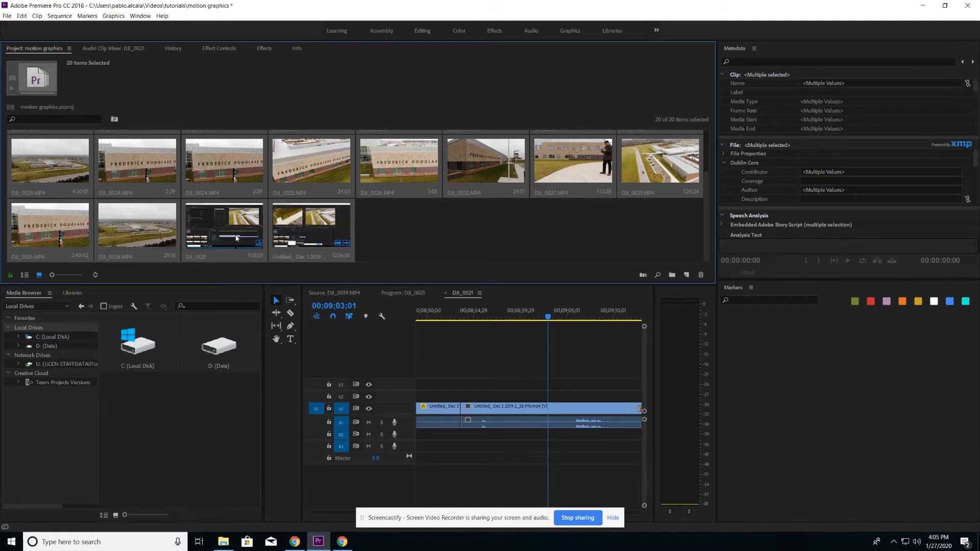
# - Deselect the DJI_0021 and Untitled sequences, leaving 18 clips, and collapse the Clip section
pyautogui.keyDown('ctrl'); pyautogui.click(298, 237); pyautogui.keyUp('ctrl')
pyautogui.keyDown('ctrl'); pyautogui.click(225, 233); pyautogui.keyUp('ctrl')
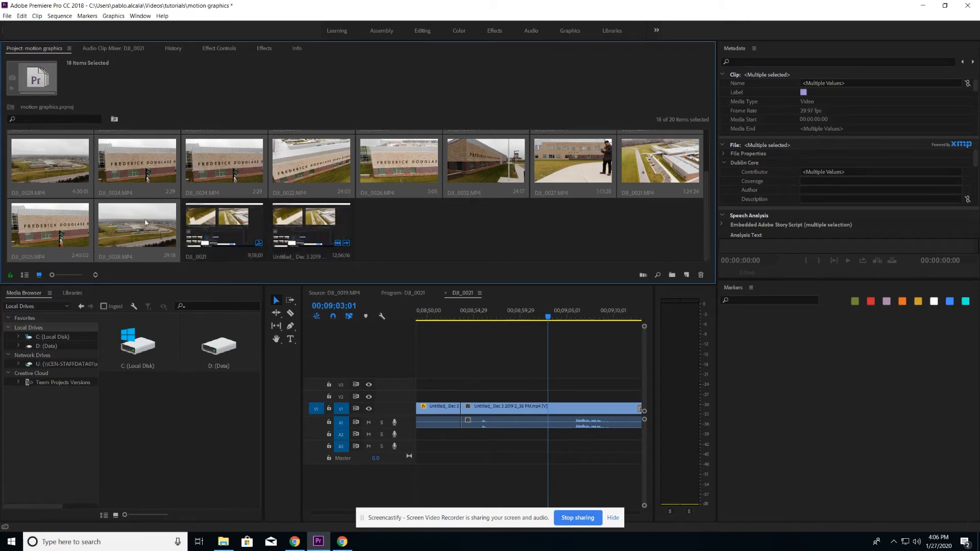
pyautogui.scroll(1, 138, 221)
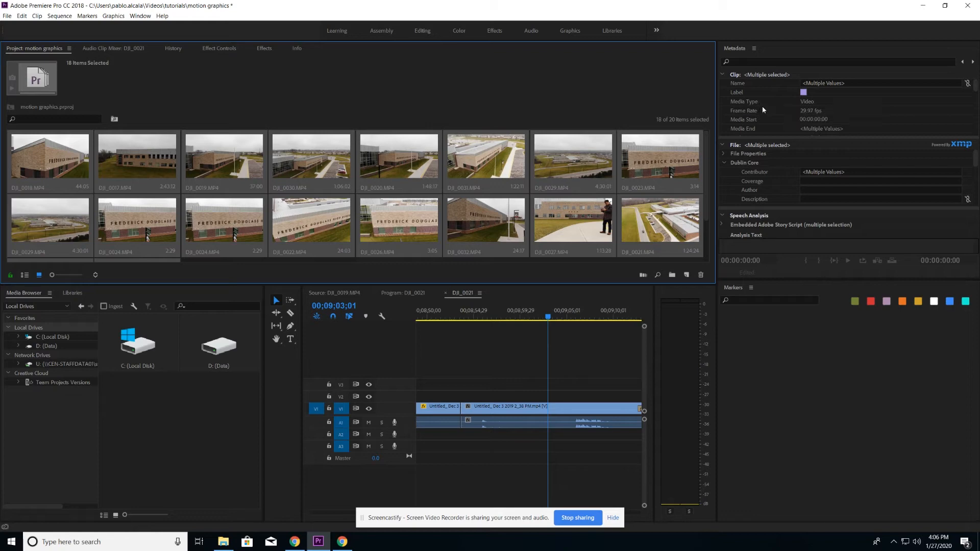
pyautogui.scroll(-3, 769, 102)
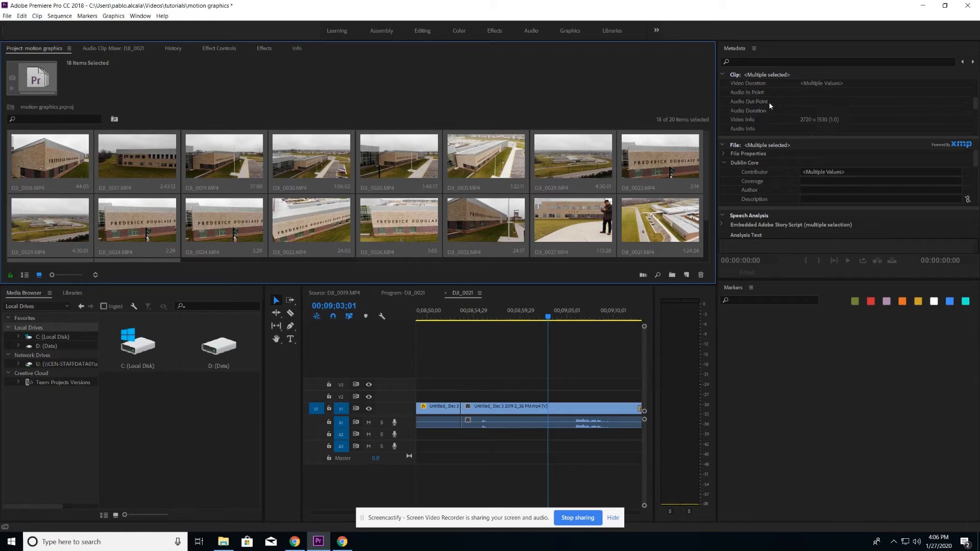
pyautogui.scroll(2, 768, 103)
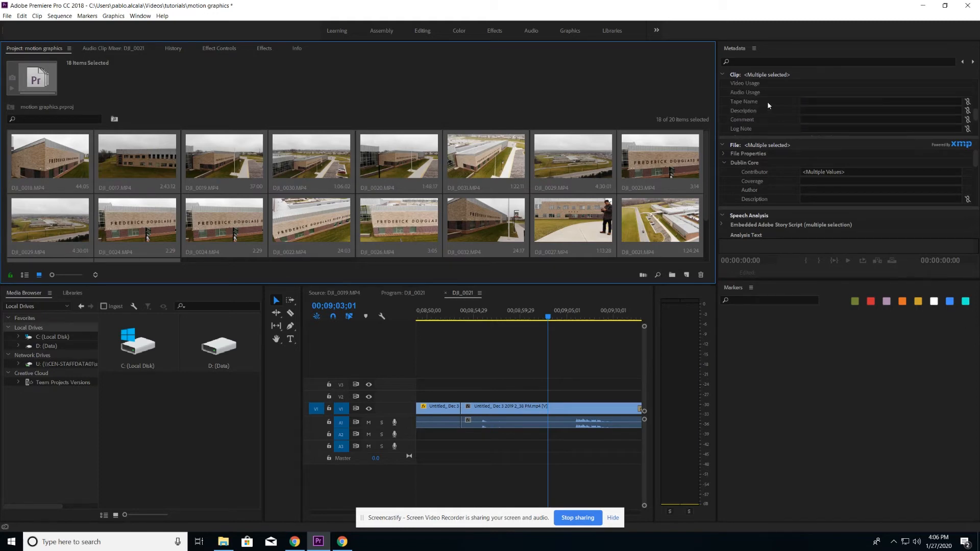
pyautogui.scroll(-4, 767, 101)
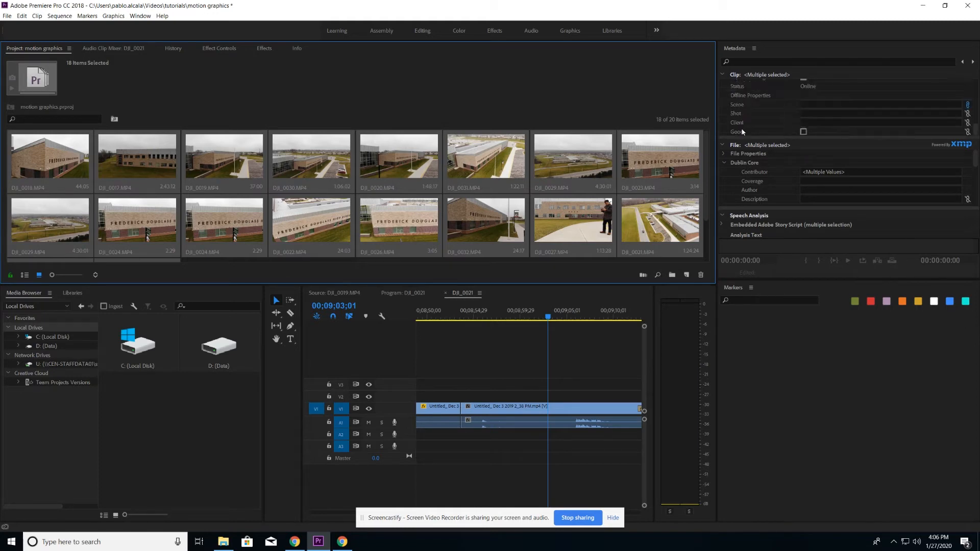
pyautogui.click(722, 74)
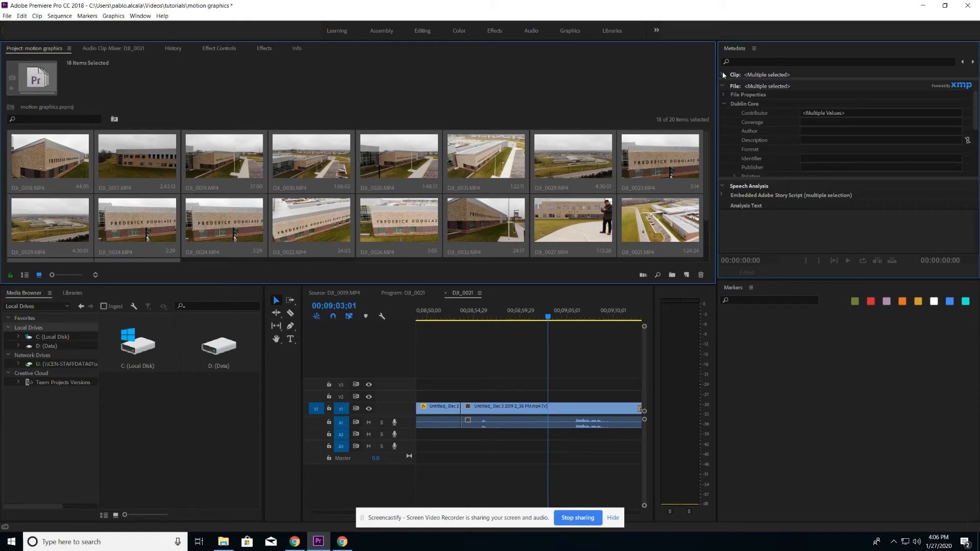
# - Expand the Dublin Core fields down to Keywords and save the project
pyautogui.click(722, 186)
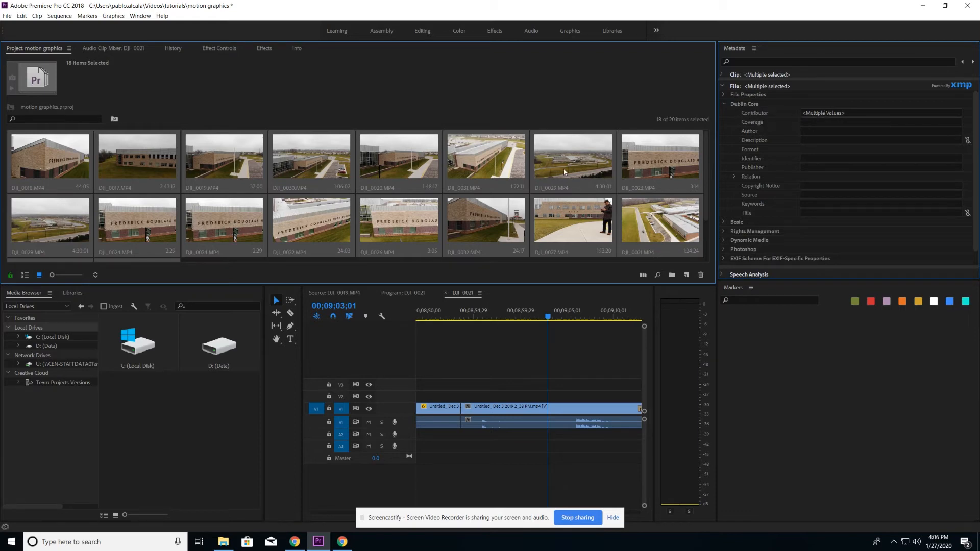
pyautogui.scroll(-1, 635, 170)
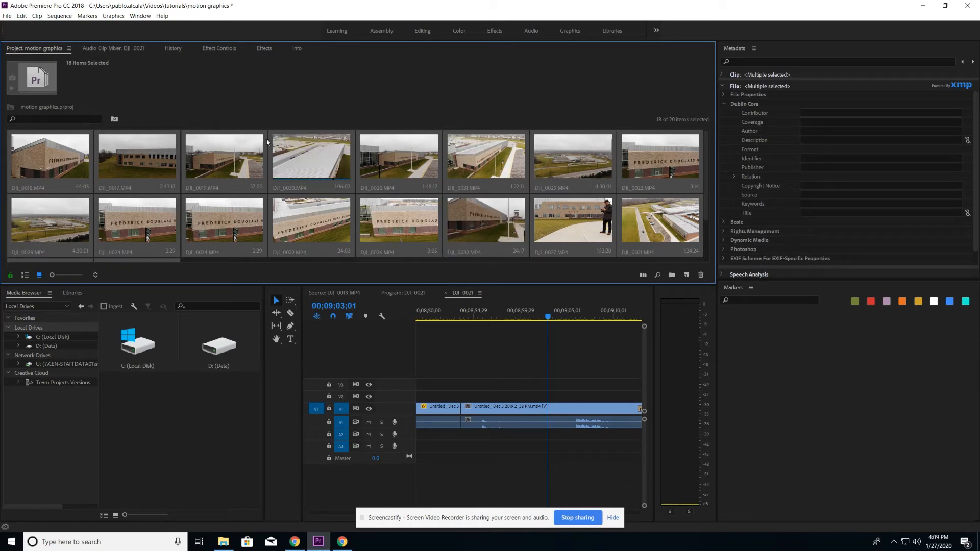
pyautogui.scroll(-2, 266, 142)
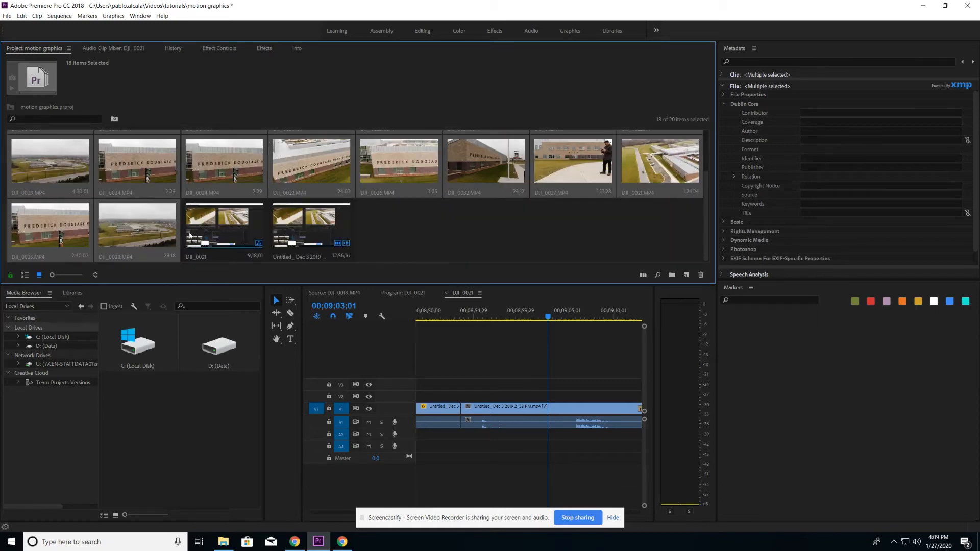
pyautogui.hotkey('ctrl', 's')
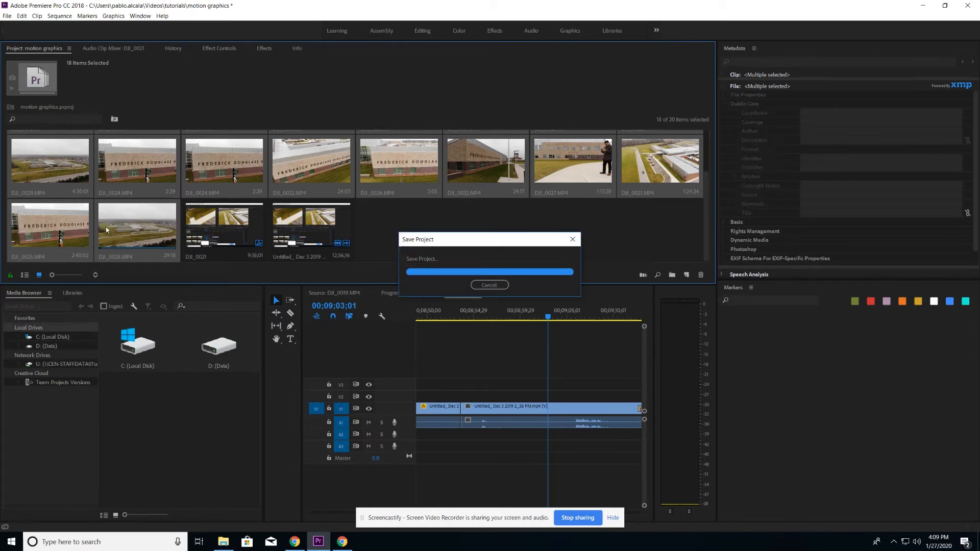
pyautogui.scroll(2, 108, 229)
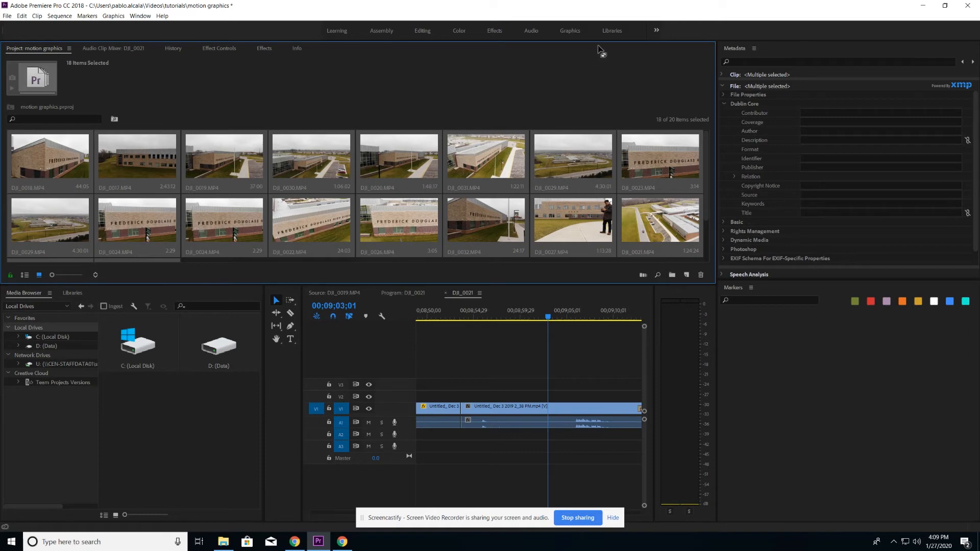
# - Type the creator's name into the Contributor field for the 18 selected clips
pyautogui.click(657, 31)
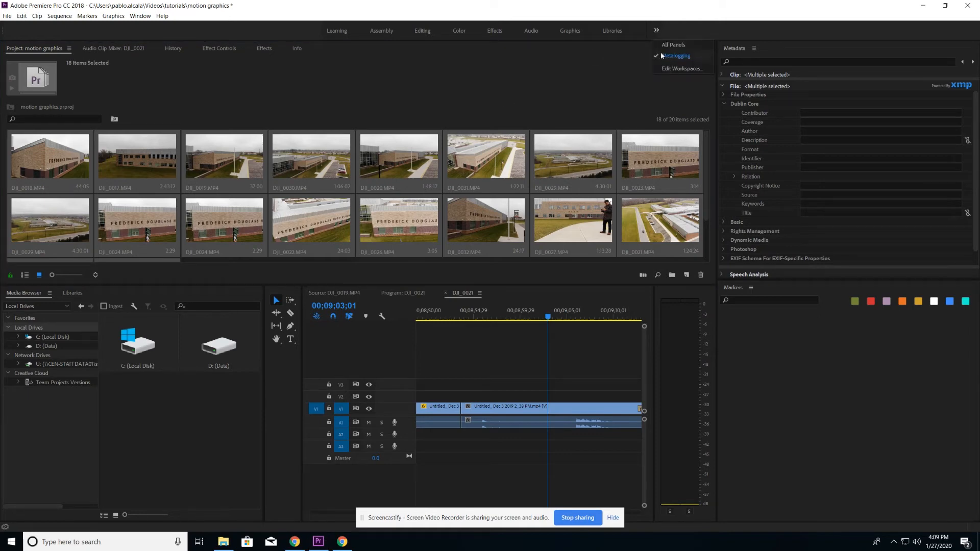
pyautogui.click(659, 30)
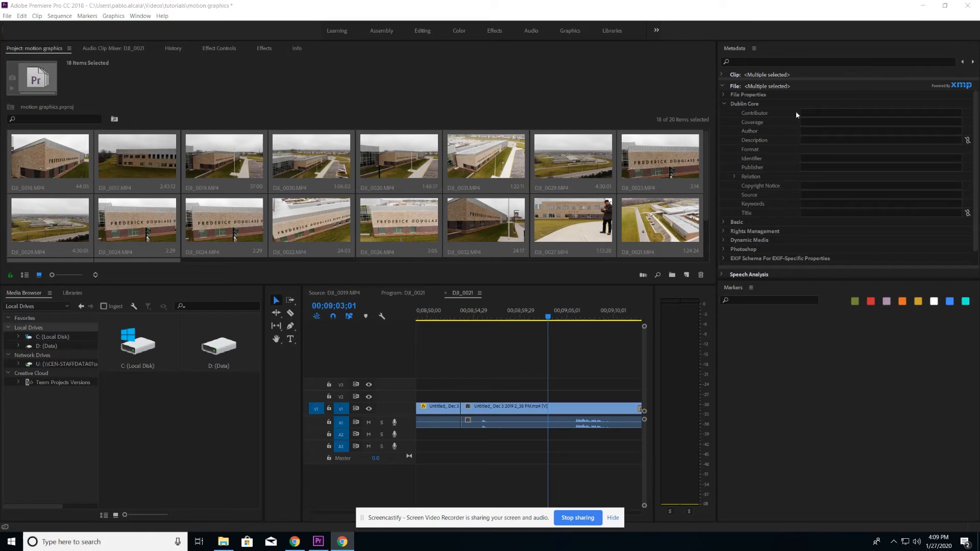
pyautogui.click(746, 112)
pyautogui.click(809, 112)
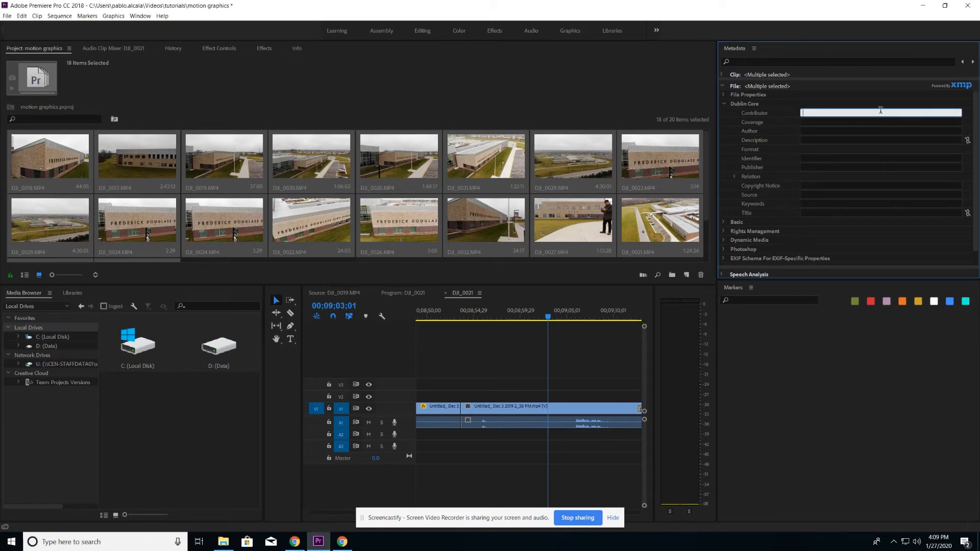
pyautogui.write('P')
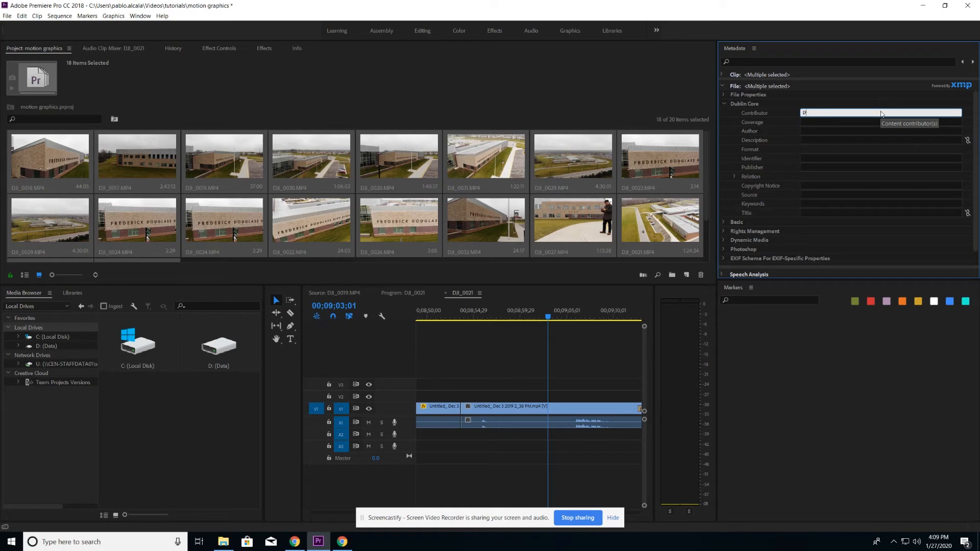
pyautogui.write('hblo Alcala')
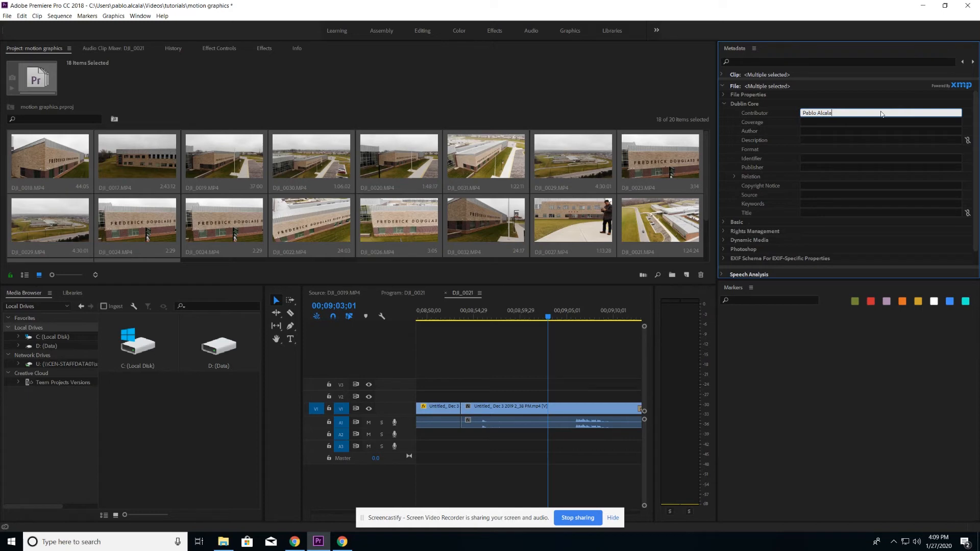
# - Cut the name from Contributor, paste it into Author, and commit the value
pyautogui.moveTo(854, 113); pyautogui.dragTo(795, 113)
pyautogui.hotkey('ctrl', 'c')
pyautogui.rightClick(839, 114)
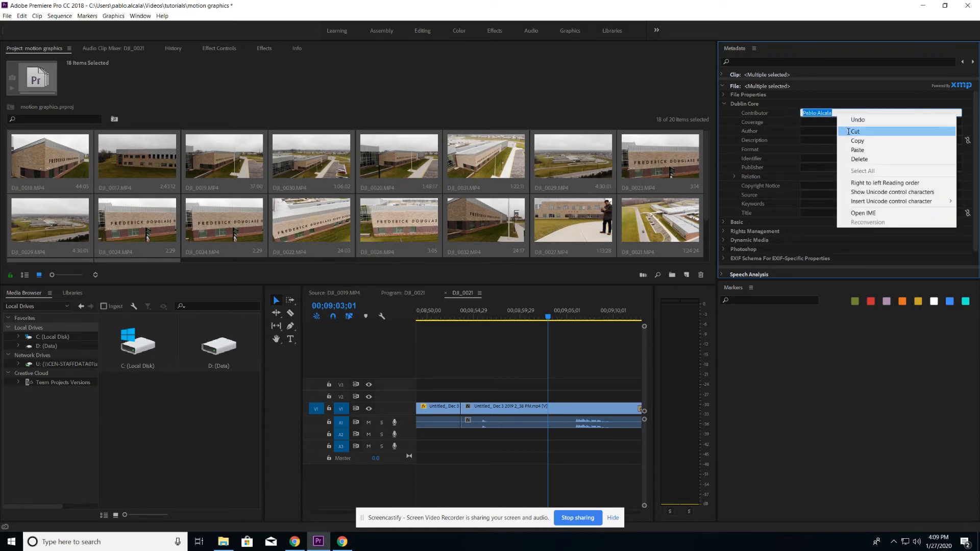
pyautogui.click(852, 132)
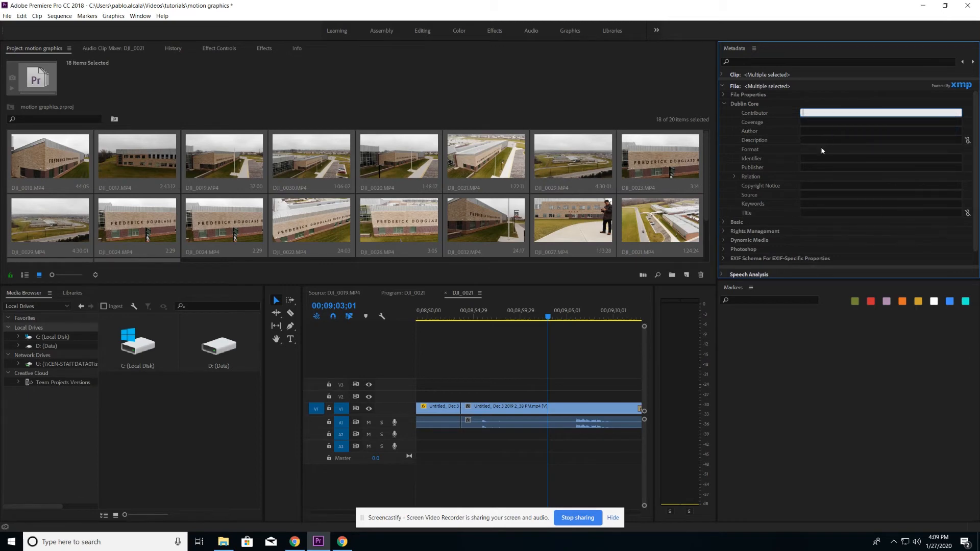
pyautogui.click(823, 131)
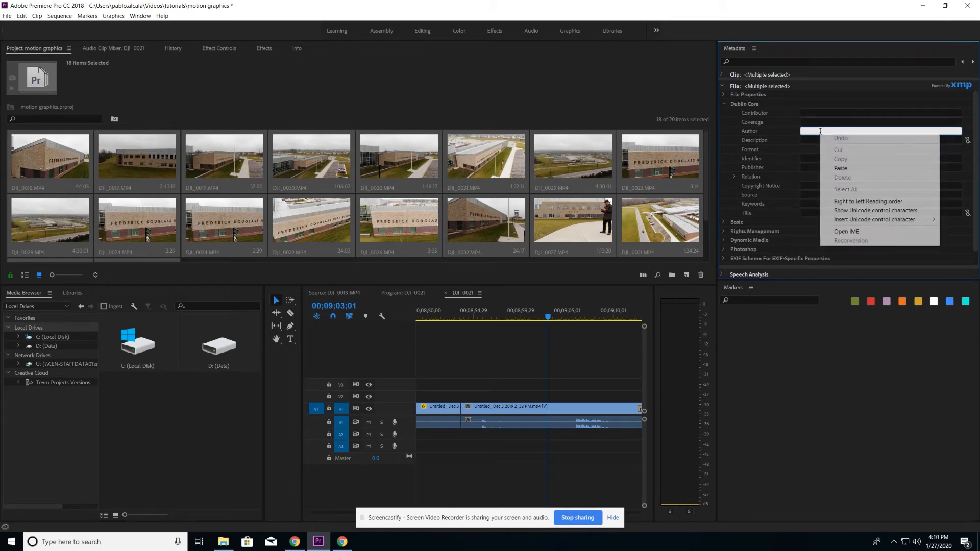
pyautogui.rightClick(821, 132)
pyautogui.click(841, 168)
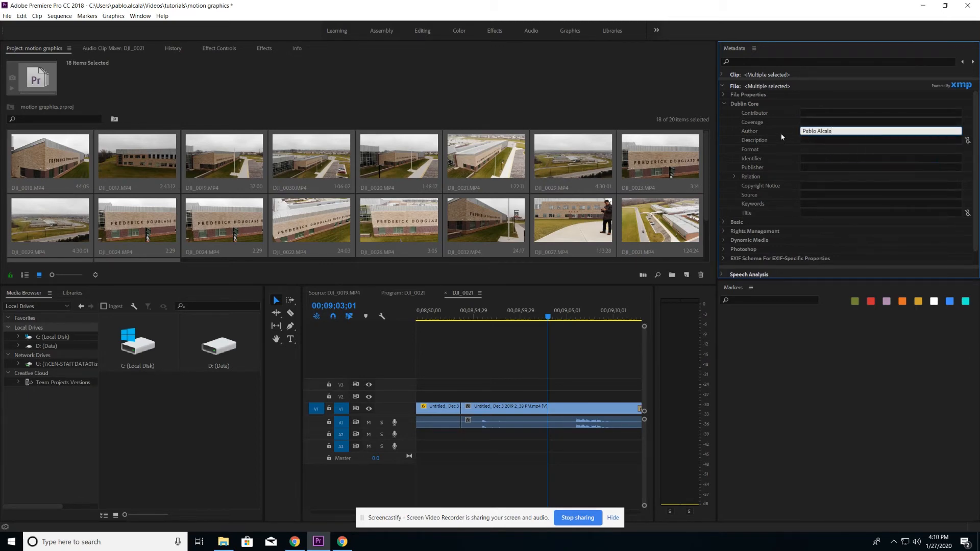
pyautogui.press('Return')
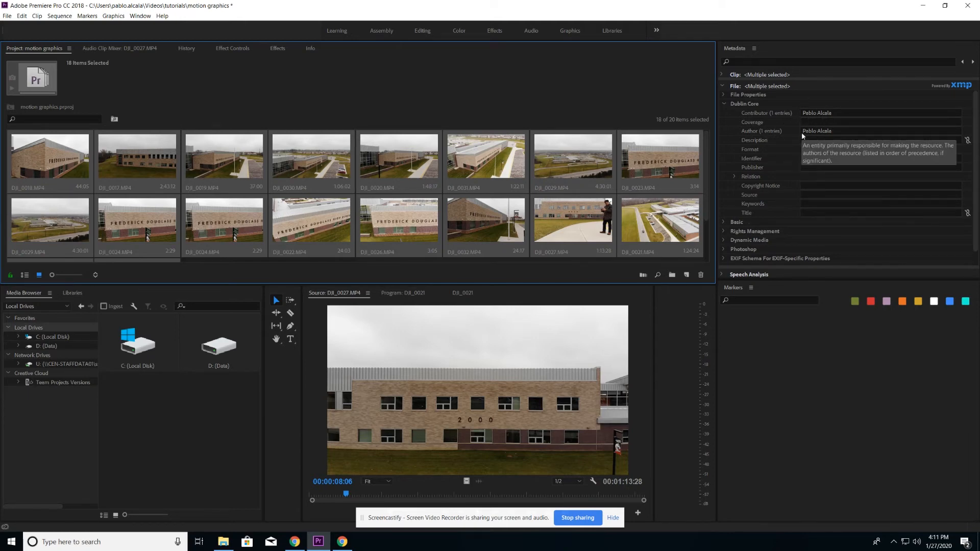
# - Enter shared keywords drone, exterior, douglass, aerial, winchester road, winchester, correcting typos
pyautogui.scroll(-1, 802, 133)
pyautogui.click(811, 185)
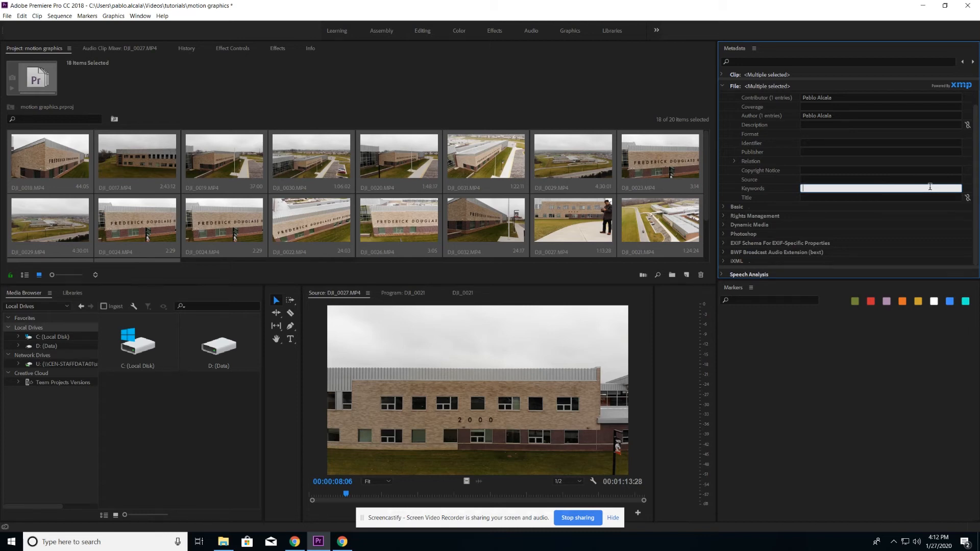
pyautogui.write('drone, exterior')
pyautogui.write('douglass, aeriel')
pyautogui.press('BackSpace')
pyautogui.write('a')
pyautogui.write('wincher')
pyautogui.press('BackSpace')
pyautogui.press('BackSpace')
pyautogui.write('ester road, winchester')
pyautogui.scroll(-1, 403, 163)
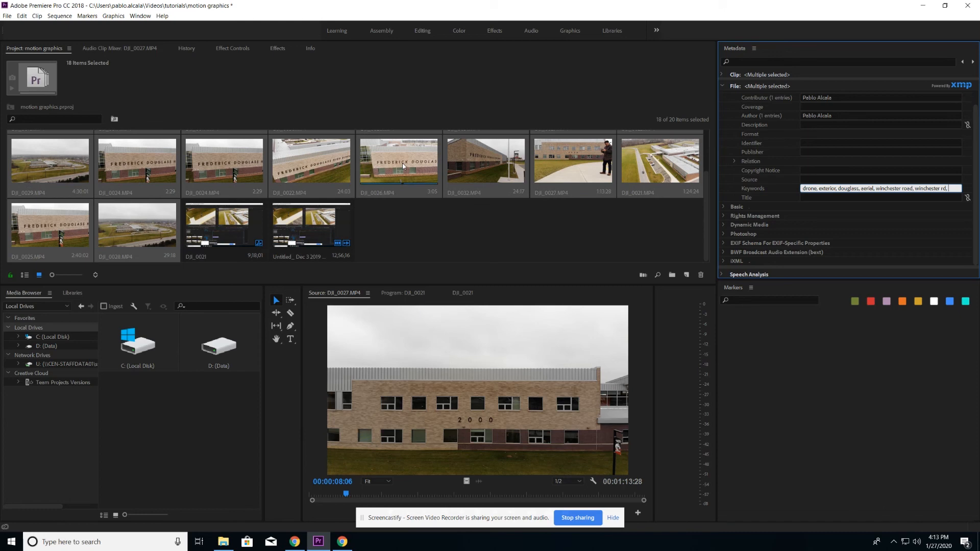
# - Commit the shared keywords, check clips DJI_0022 and DJI_0028 singly, then select DJI_0021
pyautogui.click(595, 199)
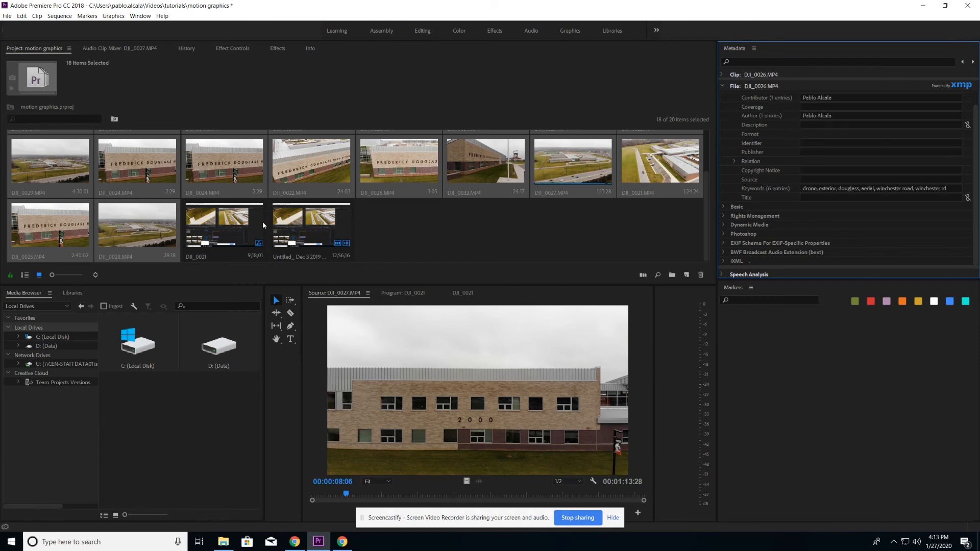
pyautogui.rightClick(412, 175)
pyautogui.click(325, 186)
pyautogui.click(316, 225)
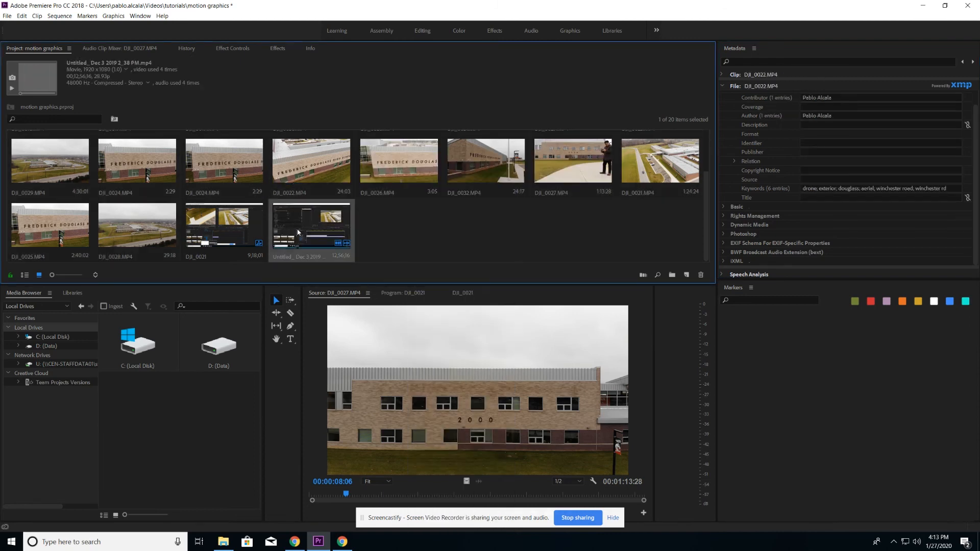
pyautogui.click(153, 228)
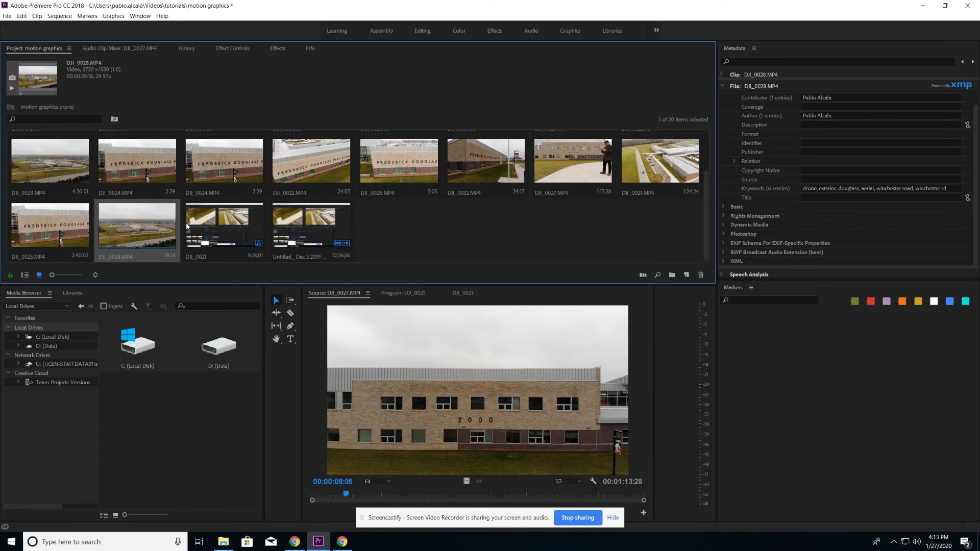
pyautogui.click(667, 170)
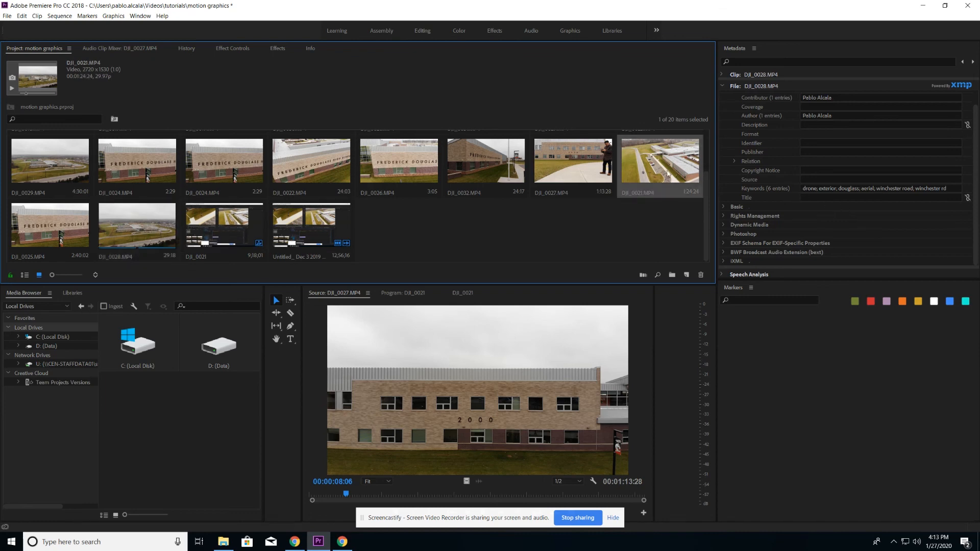
# - Append 'front parking' to DJI_0021's existing keywords
pyautogui.click(850, 189)
pyautogui.moveTo(807, 189); pyautogui.dragTo(976, 189)
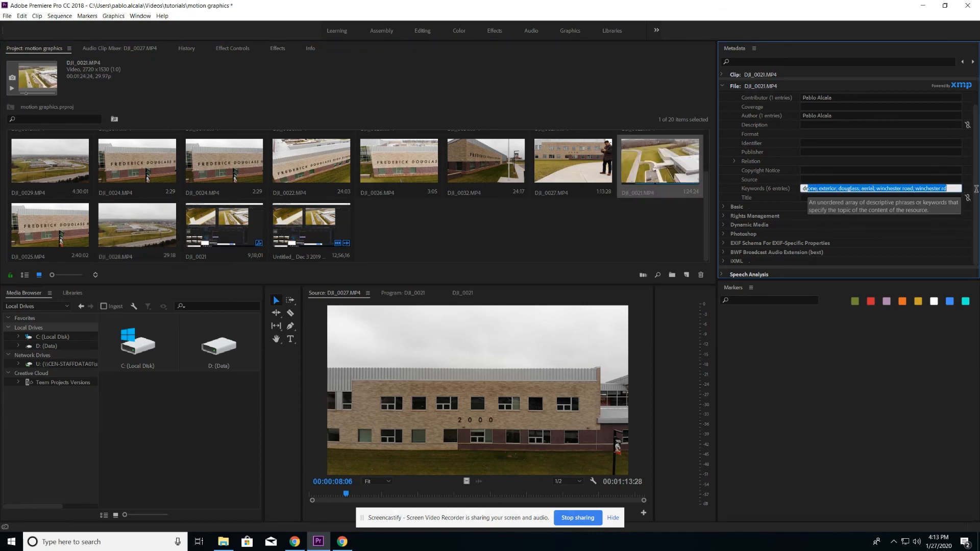
pyautogui.click(956, 189)
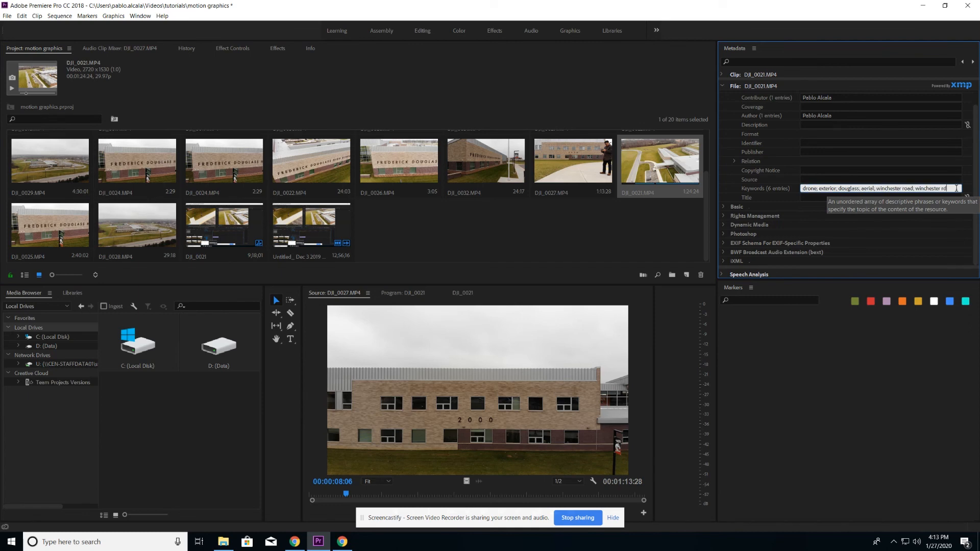
pyautogui.write(', front park')
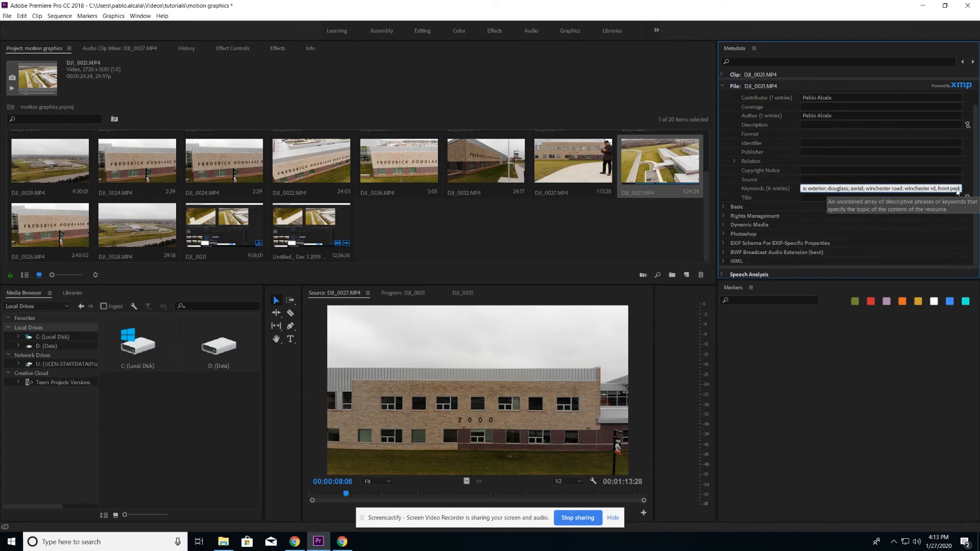
pyautogui.write('ing')
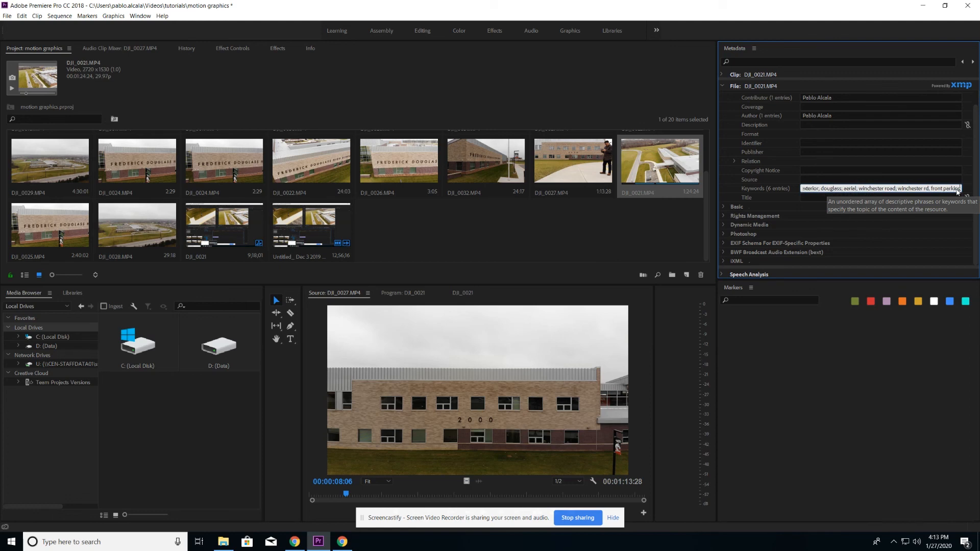
pyautogui.write(',')
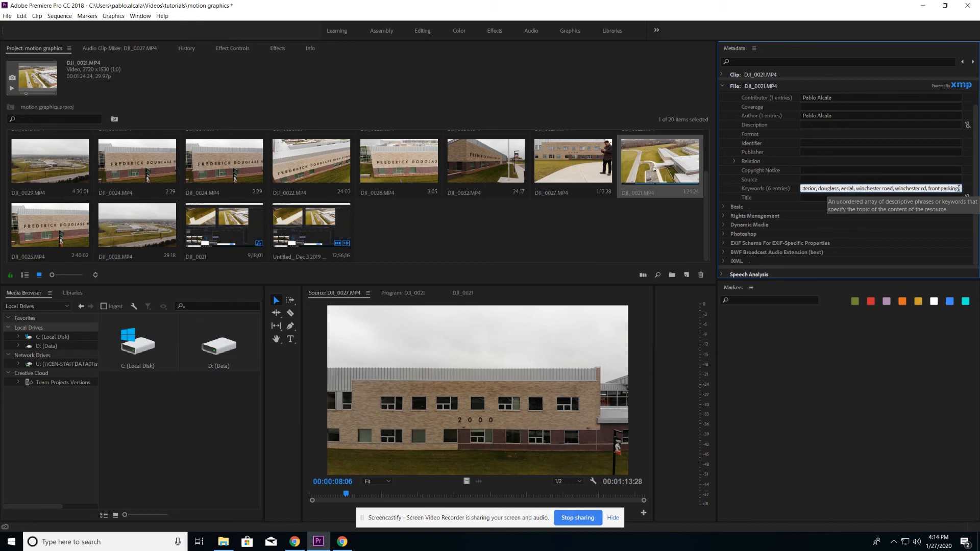
# - Select DJI_0027 and append 'takeoff, take off' to its keywords
pyautogui.click(584, 152)
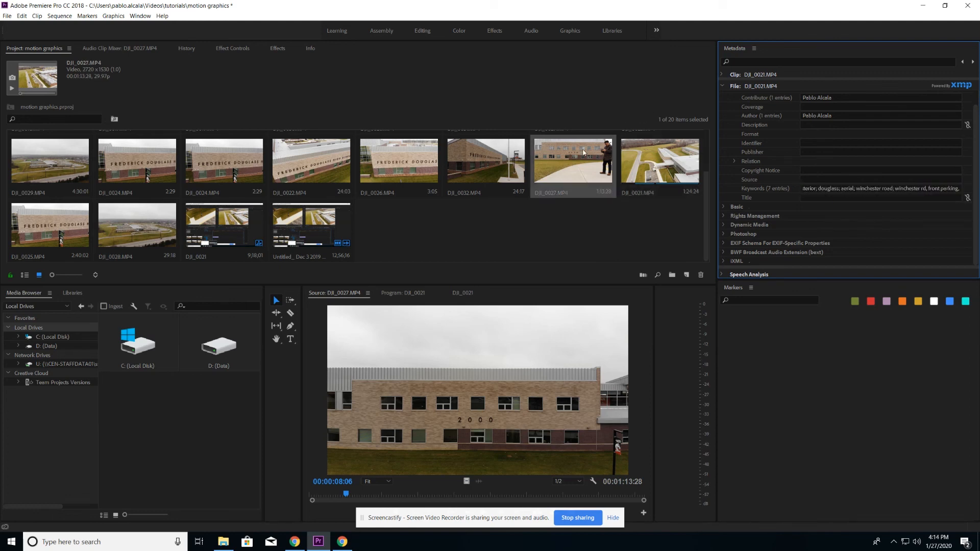
pyautogui.click(948, 189)
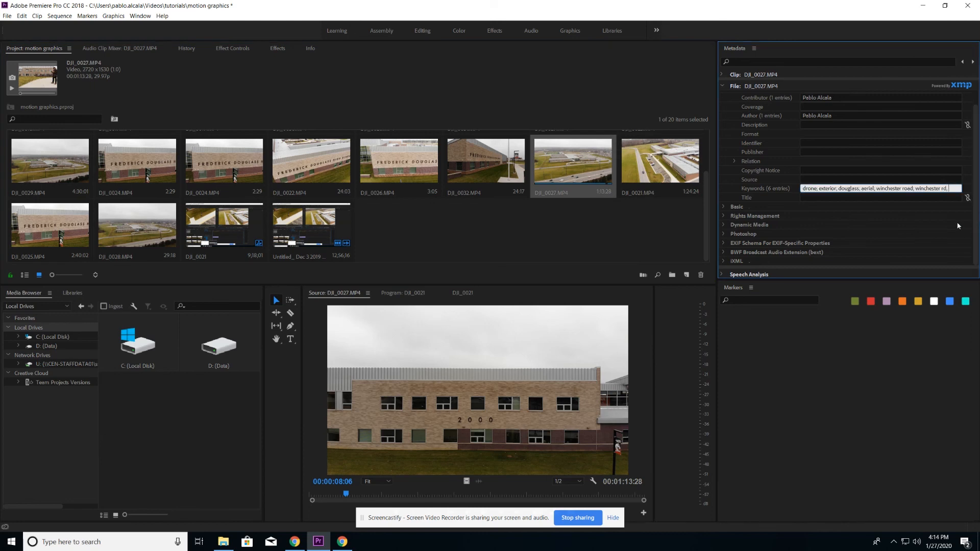
pyautogui.write(', takeoff')
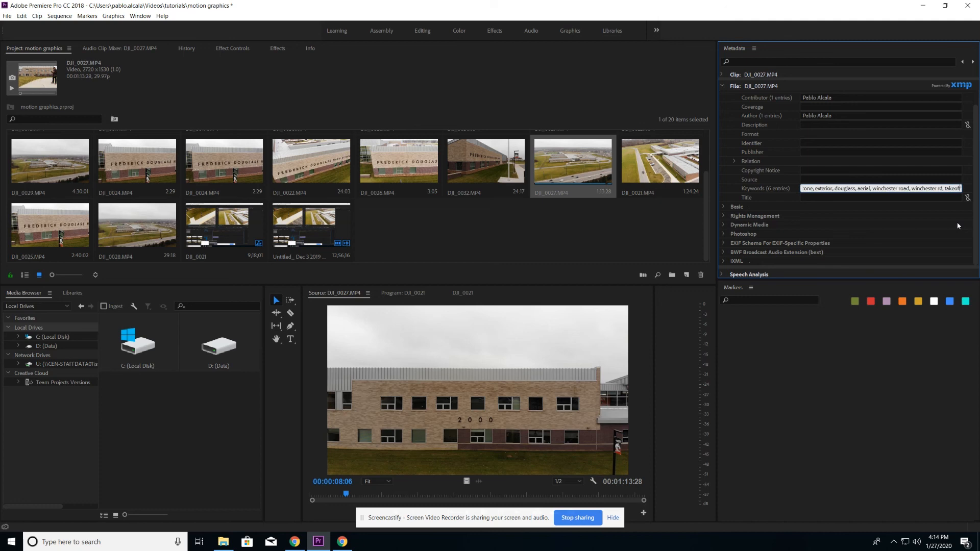
pyautogui.write(', take off')
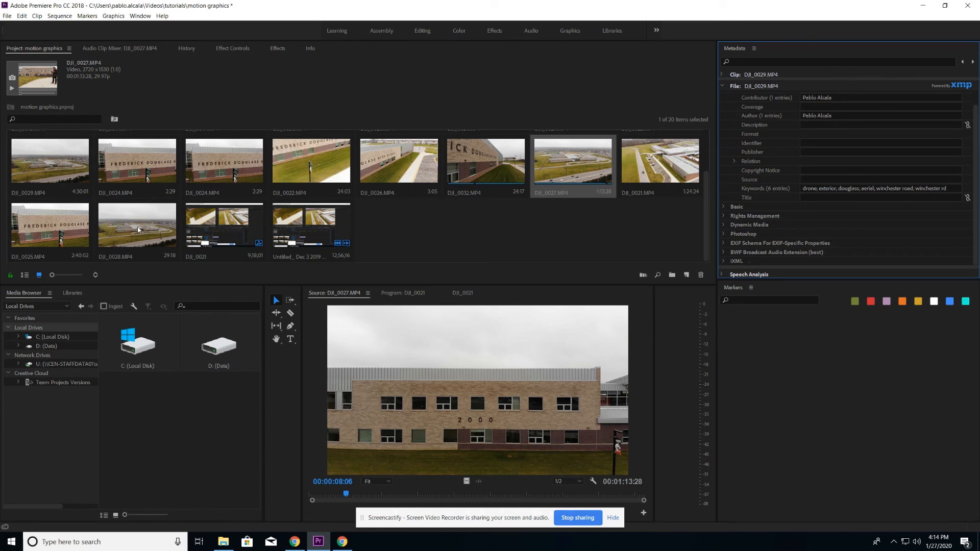
# - Select DJI_0021 in the Project bin to verify its Keywords list the shared six plus 'front parking'
pyautogui.scroll(2, 138, 230)
pyautogui.click(493, 174)
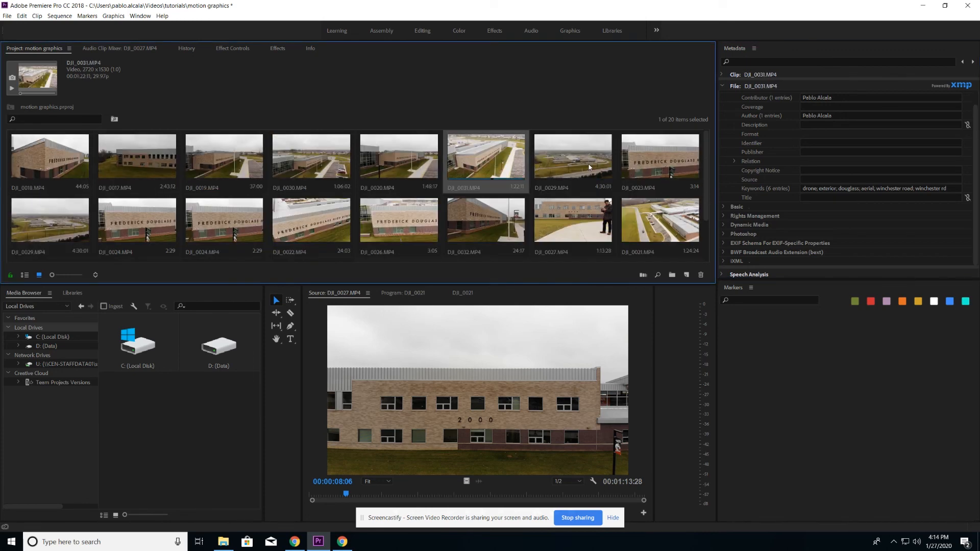
pyautogui.click(659, 160)
pyautogui.click(487, 217)
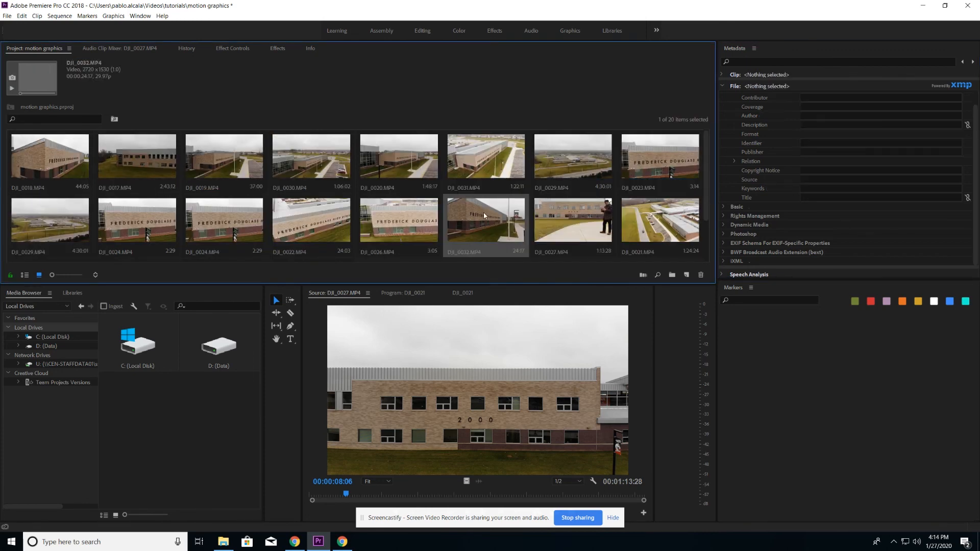
pyautogui.click(571, 216)
pyautogui.click(644, 212)
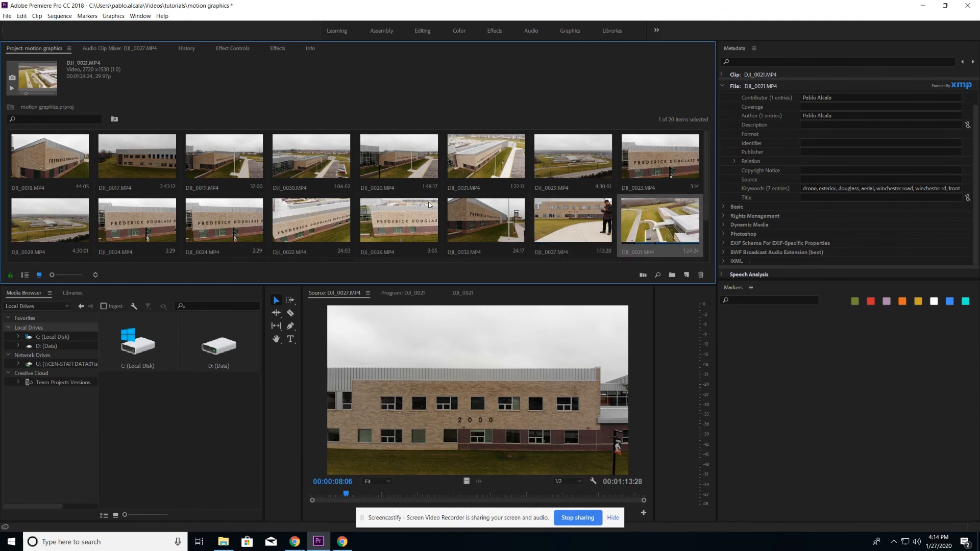